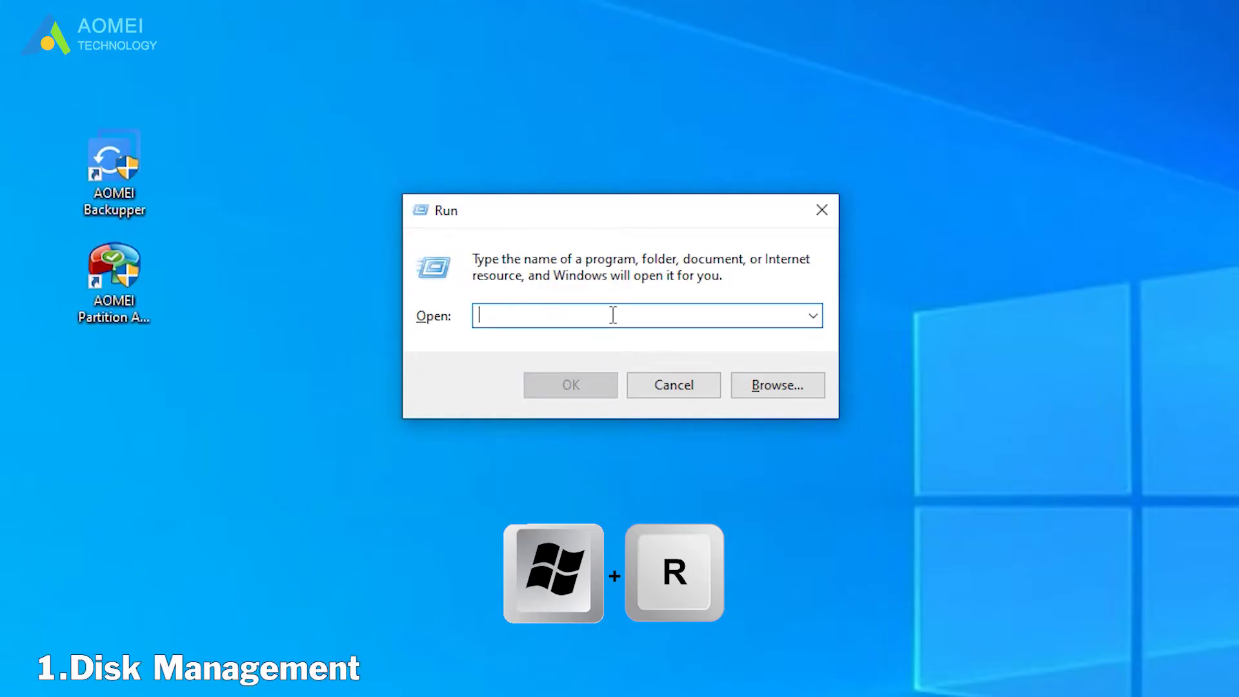
text(dis)
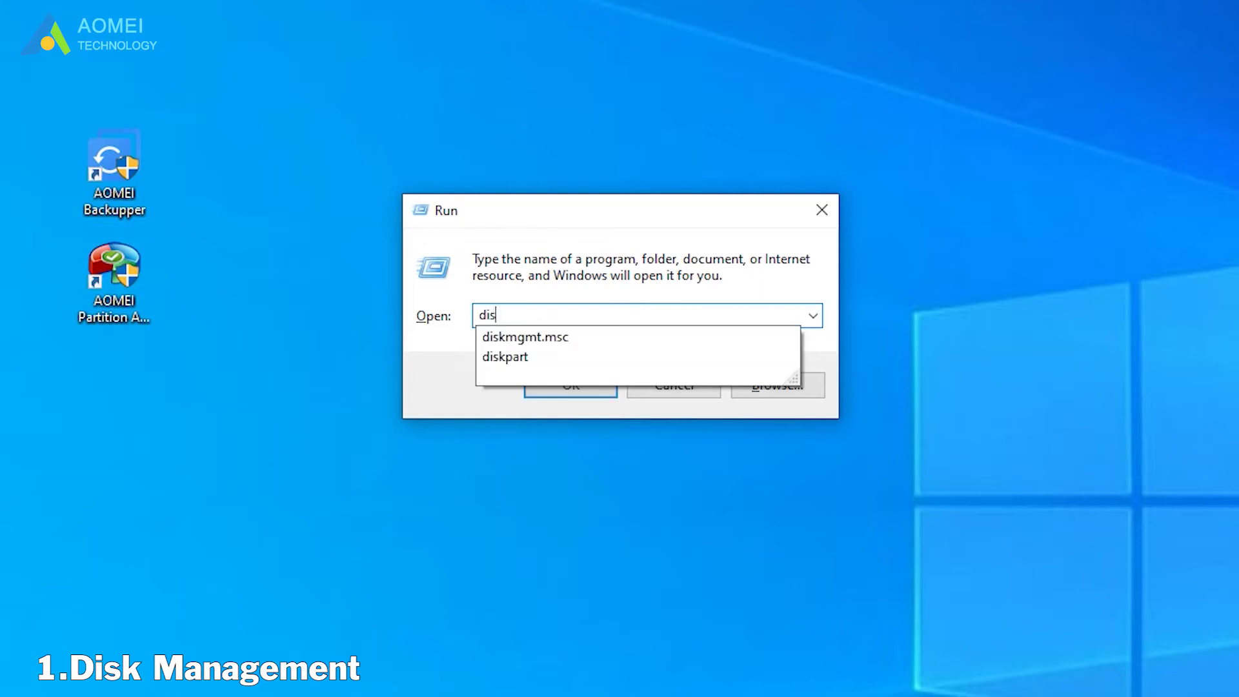
text(kmgmt.m)
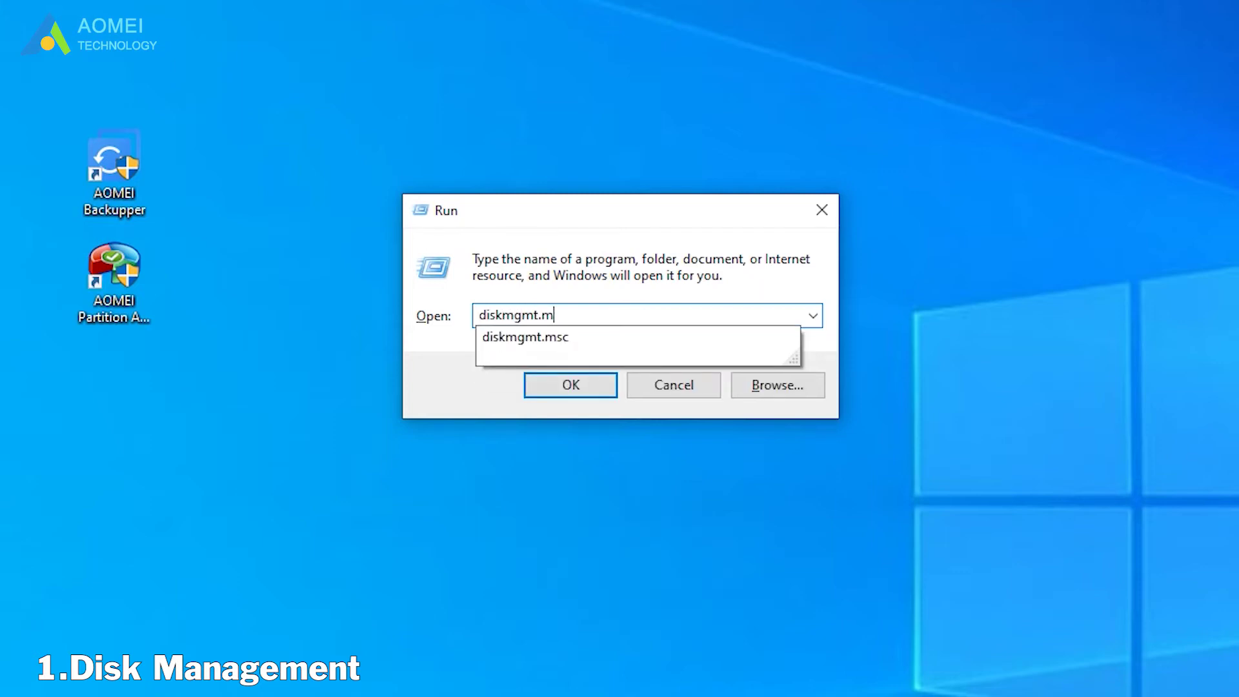
text(sc)
- Run diskmgmt.msc from the Run dialog to open Disk Management
click(579, 384)
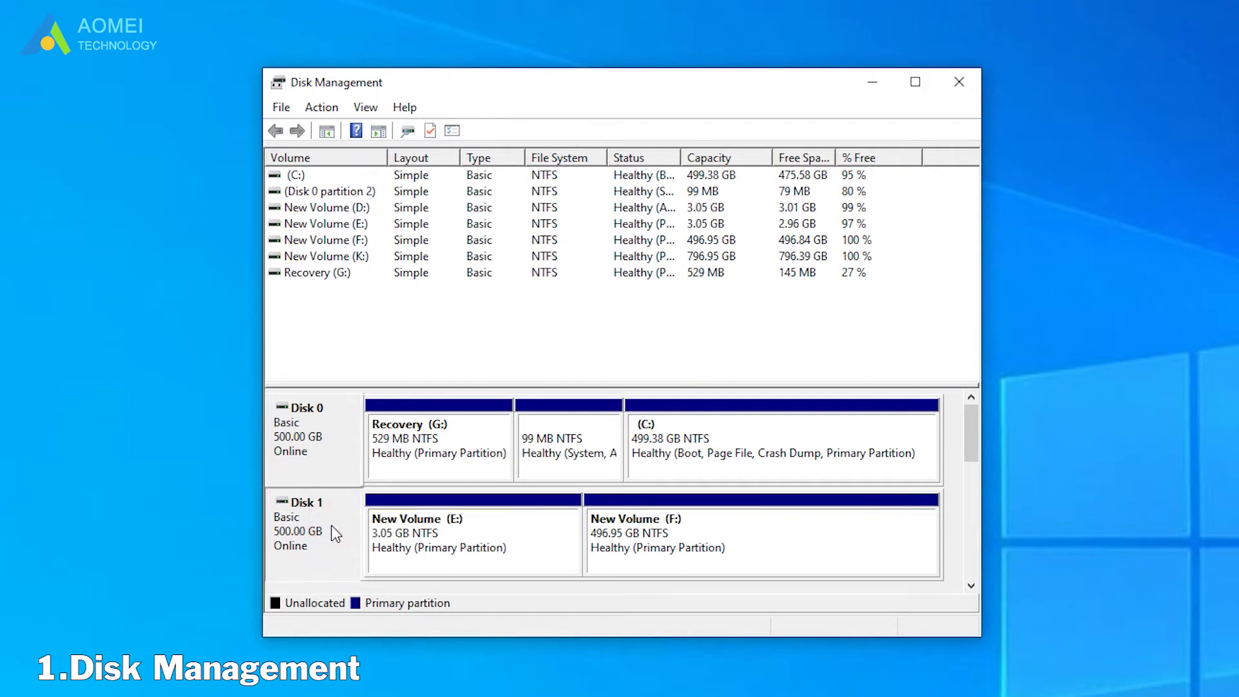
- Delete New Volume (E:) and New Volume (F:) on Disk 1, confirming each deletion
click(550, 532)
click(673, 540)
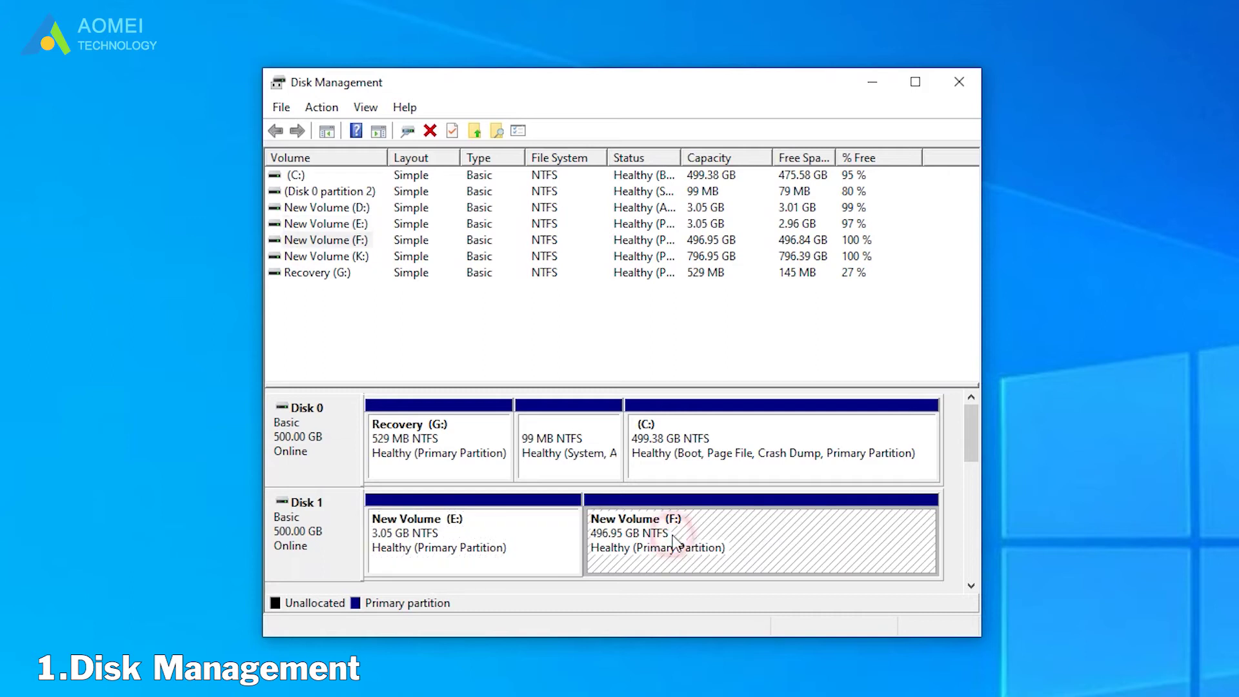
right_click(559, 524)
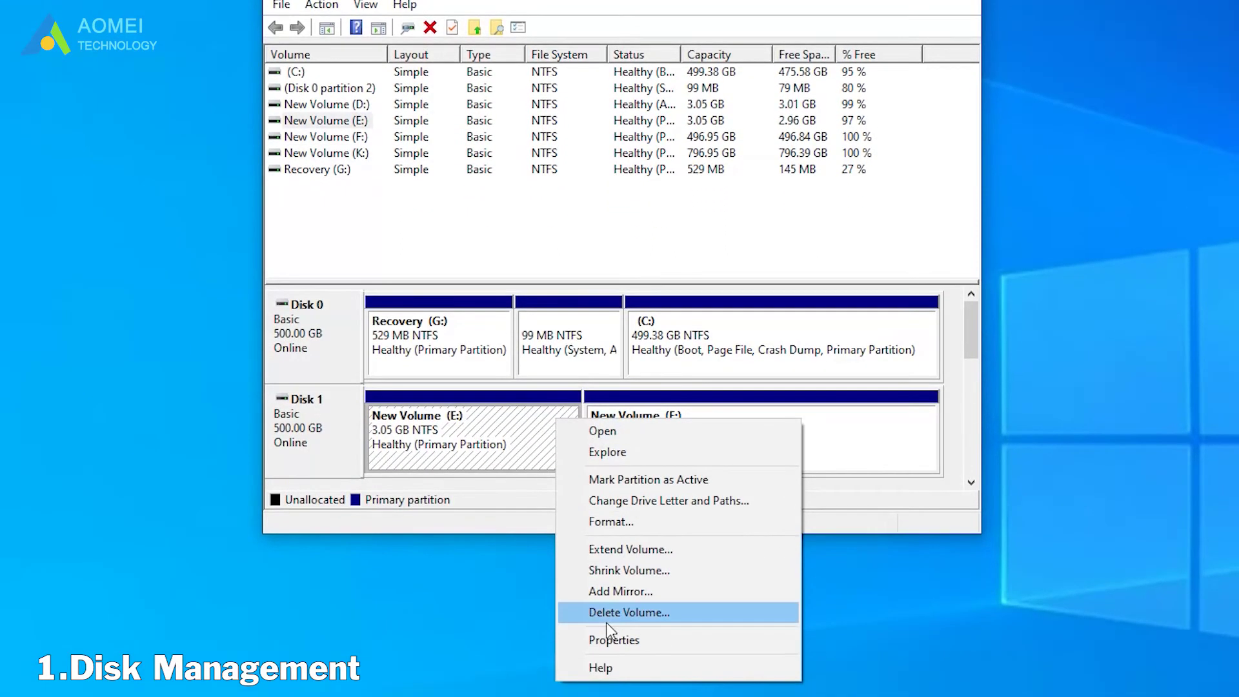
click(612, 615)
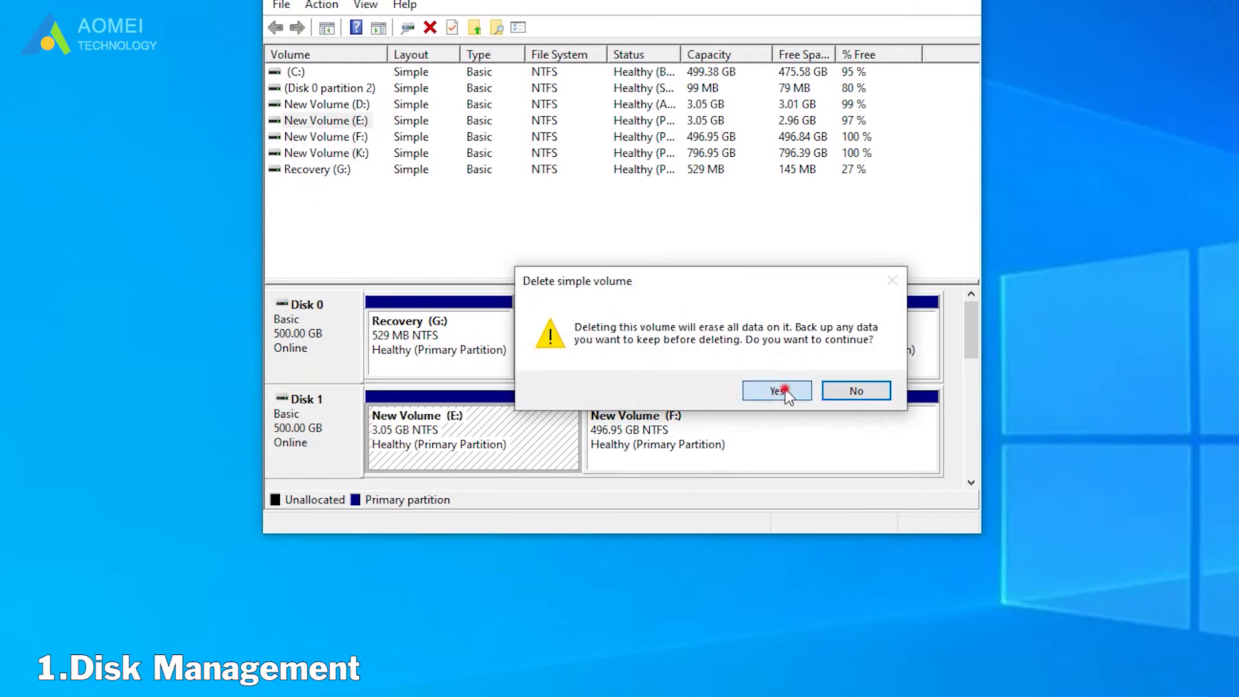
click(783, 390)
right_click(765, 415)
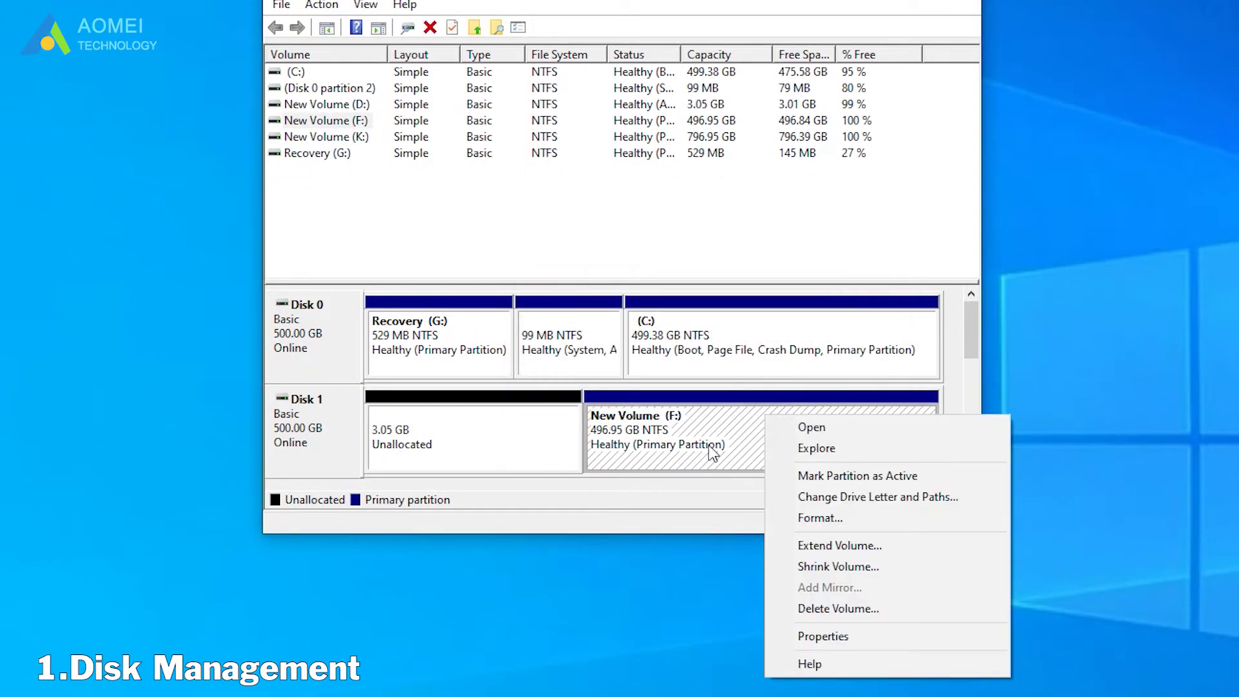
click(791, 612)
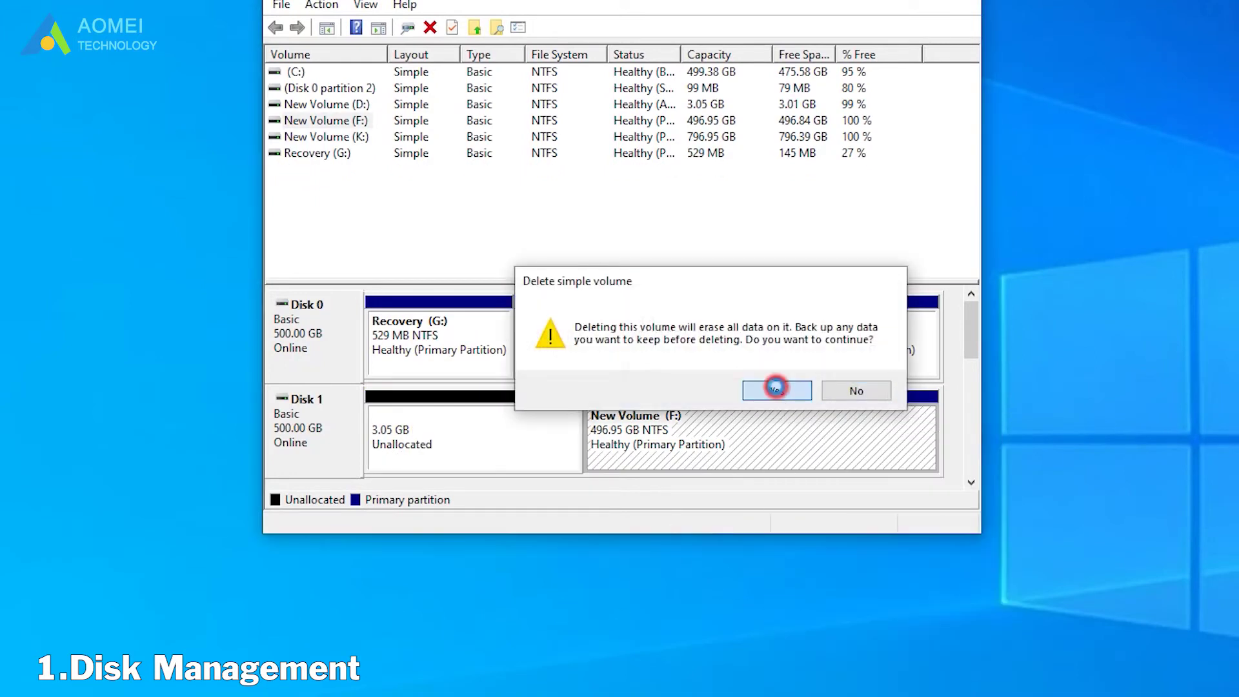
click(776, 389)
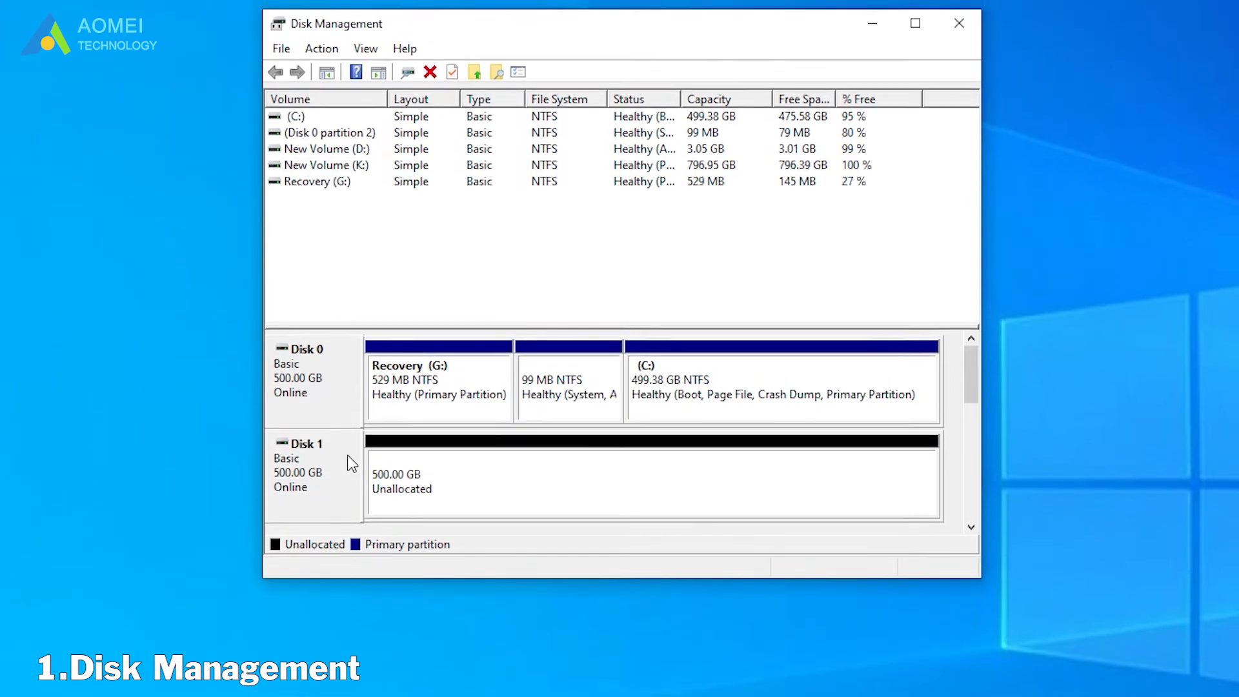
- Convert the empty Disk 1 to a GPT disk, then check its menu and unallocated space
right_click(350, 477)
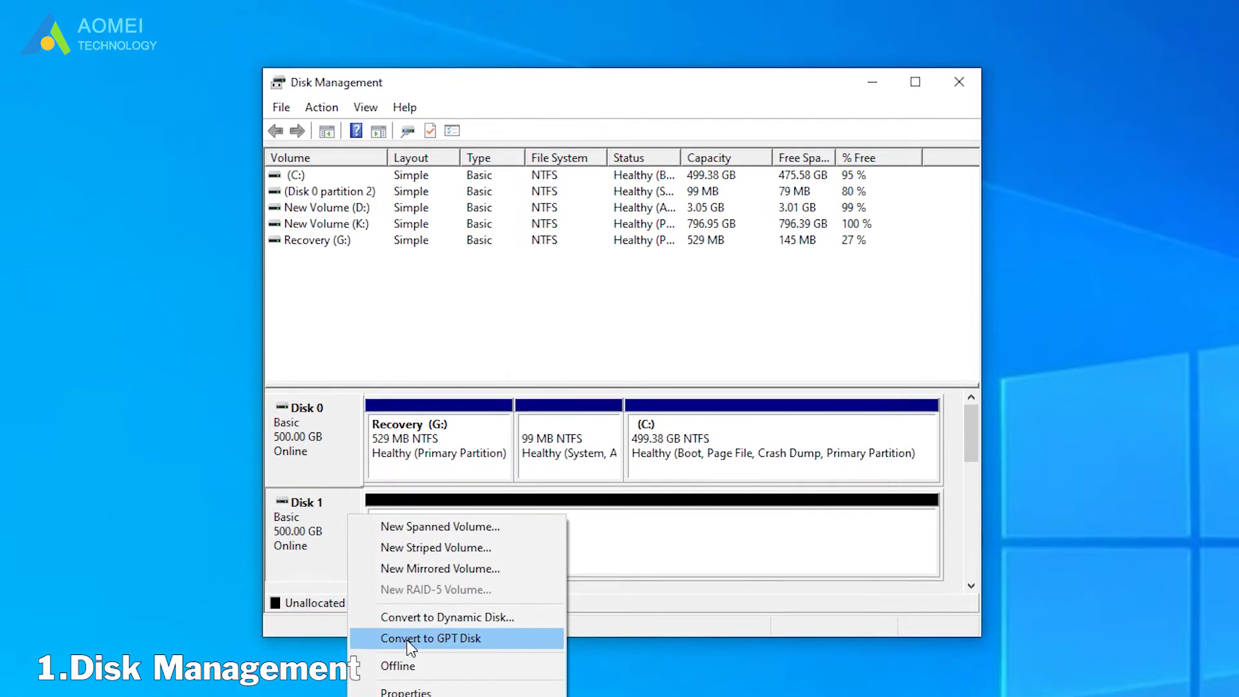
click(407, 641)
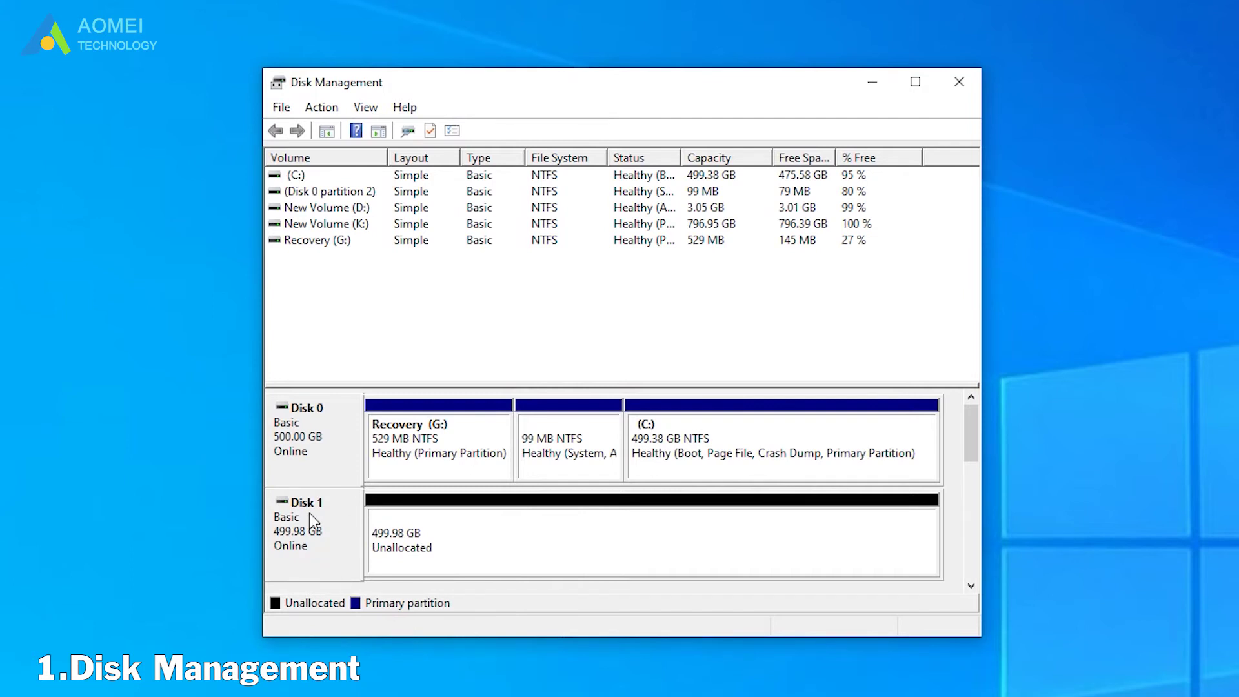
right_click(340, 515)
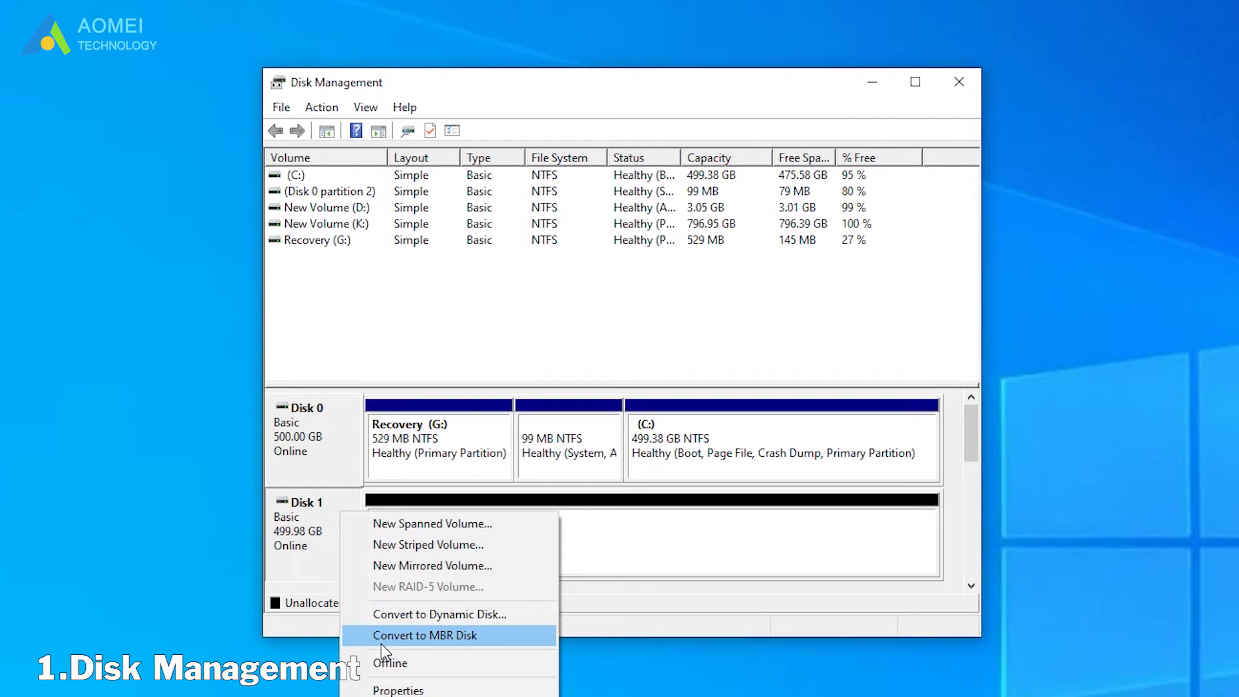
click(315, 566)
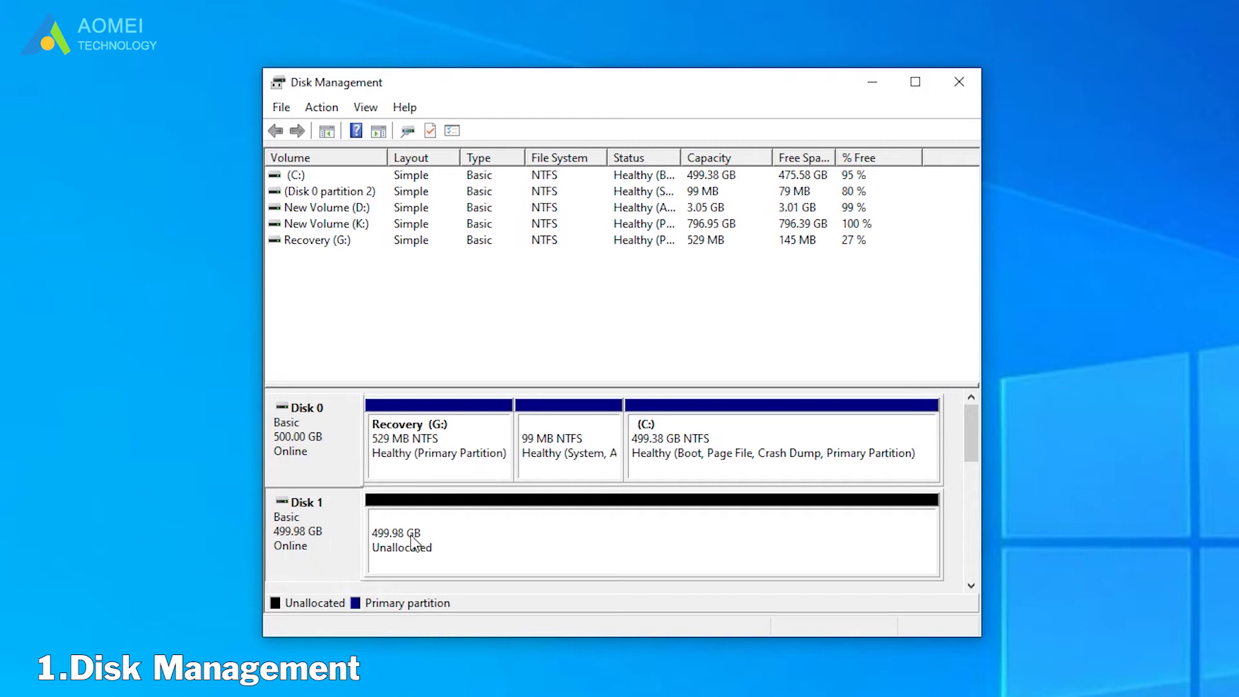
click(582, 544)
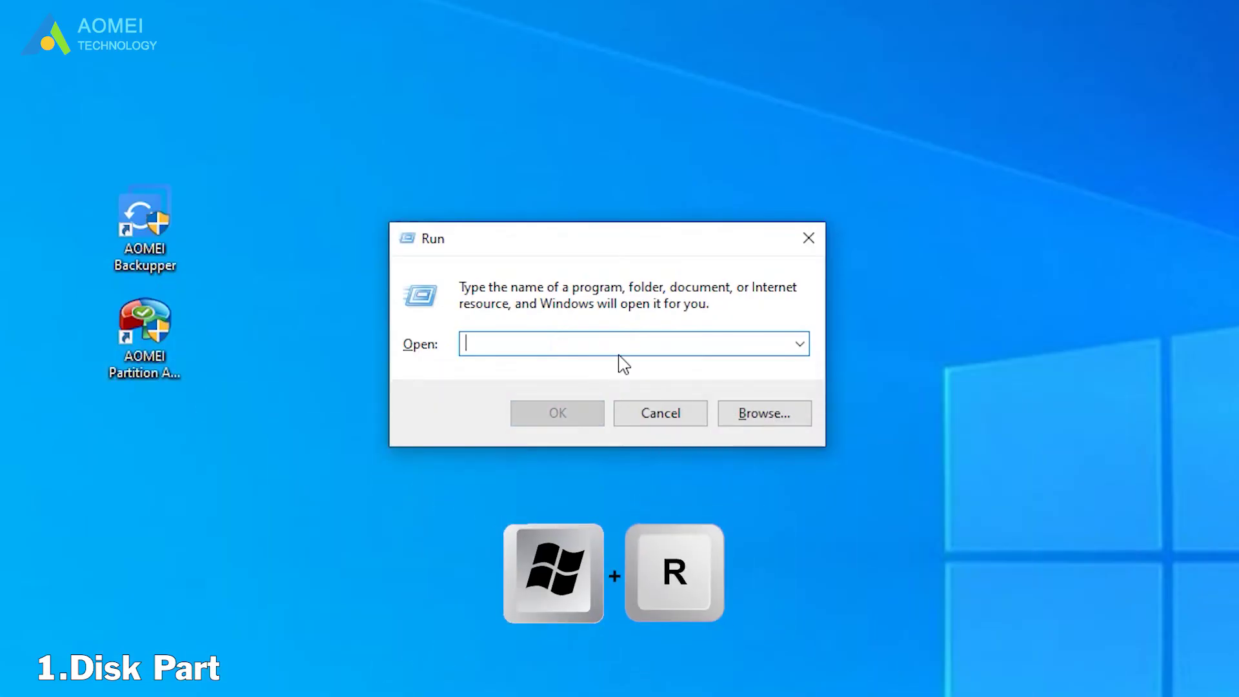
text(diskpa)
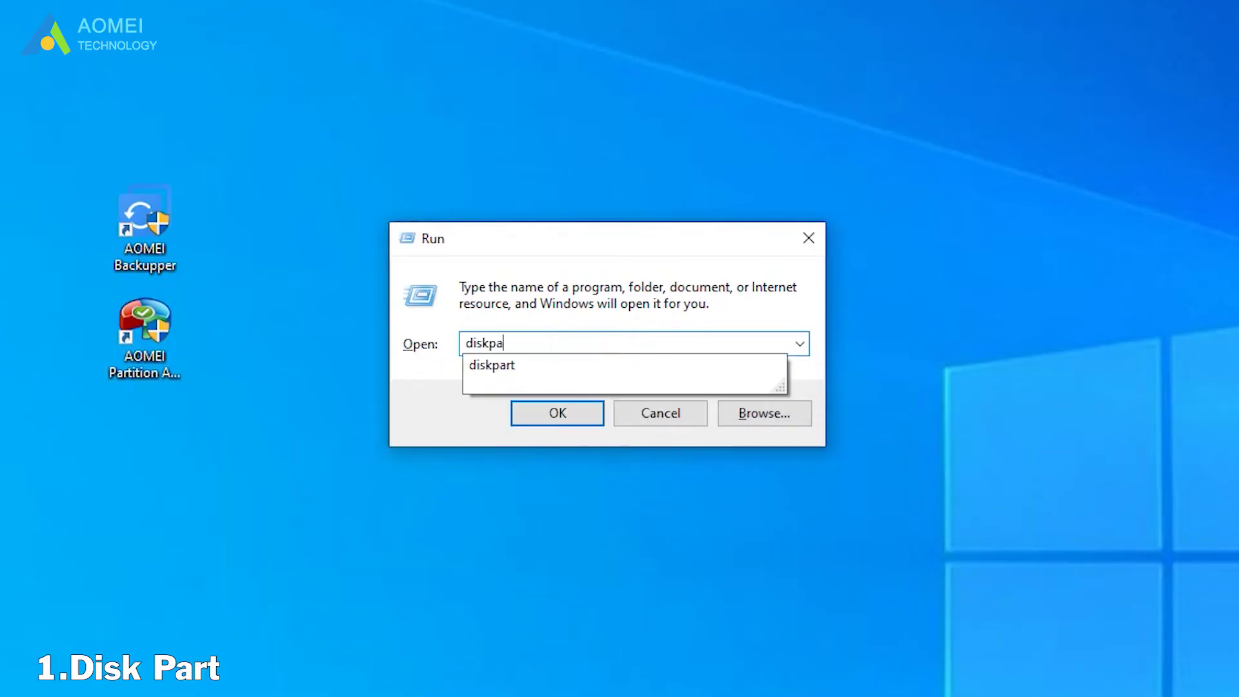
text(rt)
- Run diskpart from the Run dialog to open the DiskPart console
click(571, 414)
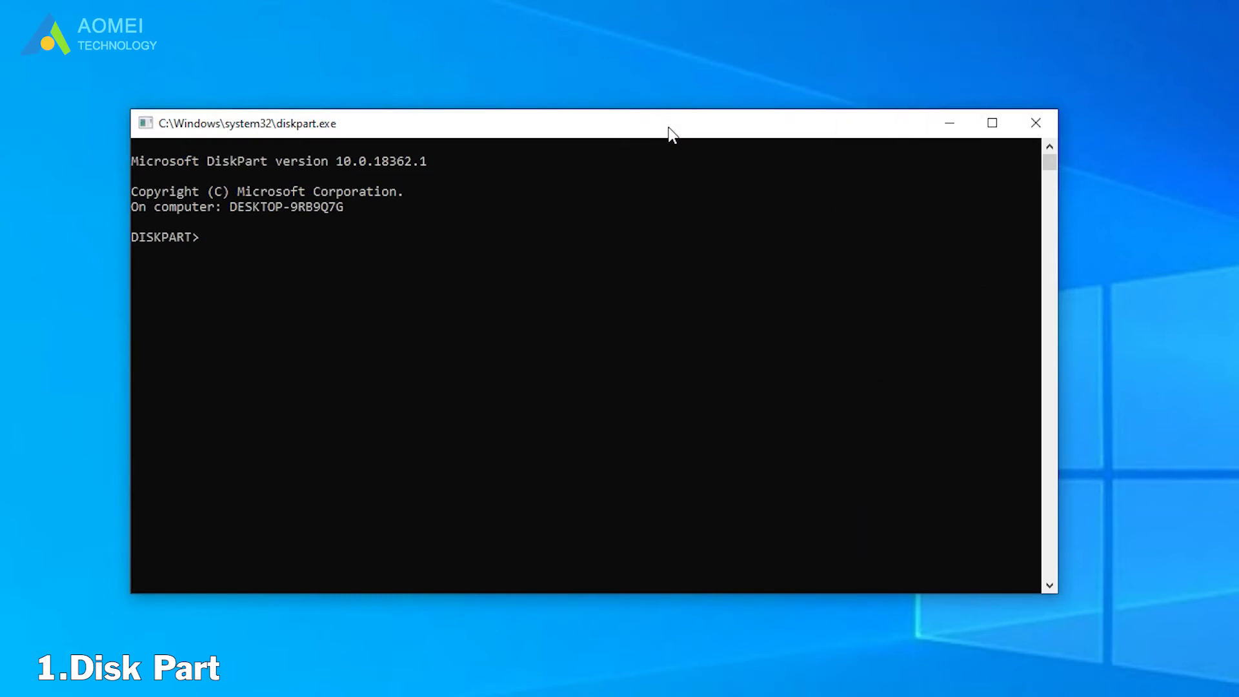
text(list disk)
- In DiskPart, list the disks, then select disk 1, clean it, and convert it to GPT
key(Return)
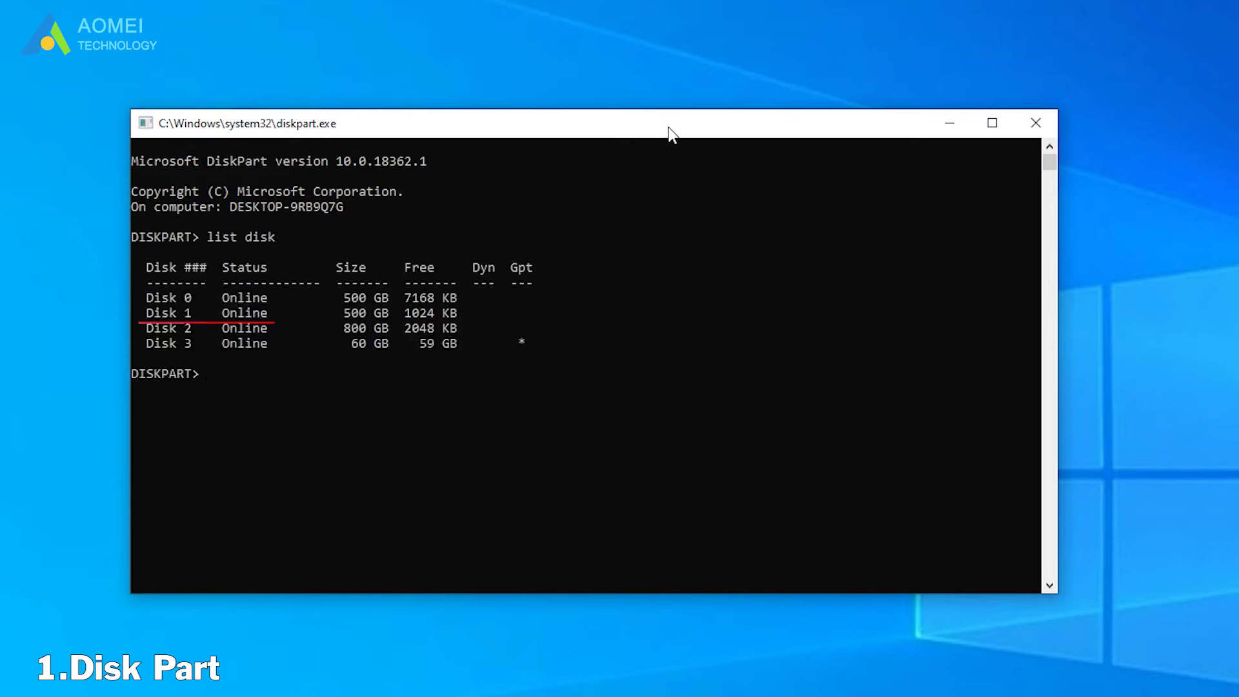
text(selec)
text(t disk 1)
key(Return)
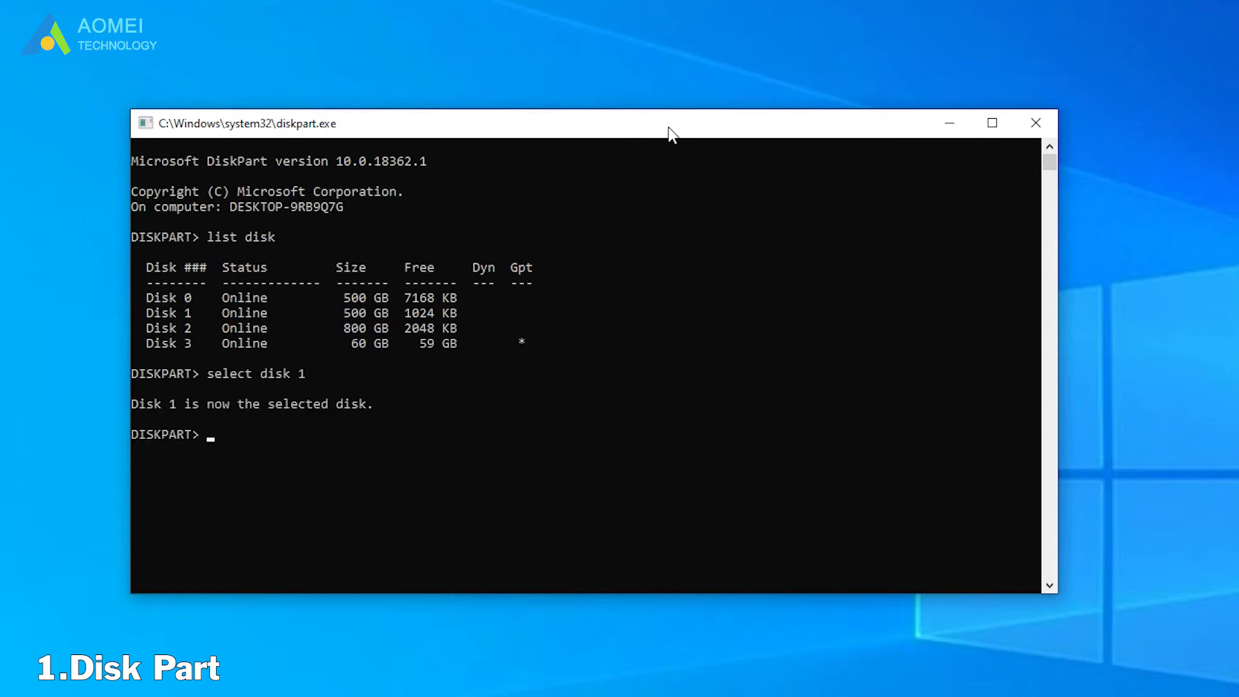
text(cle)
text(an)
key(Return)
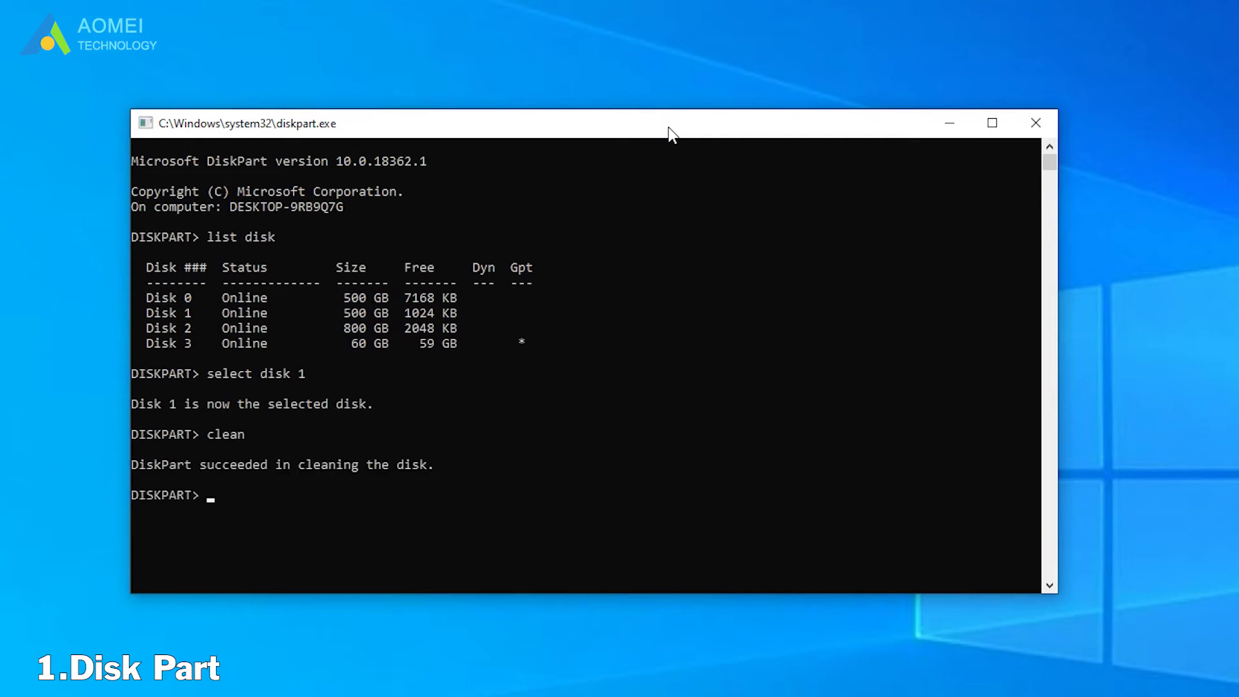
text(convert)
text( gpt)
key(Return)
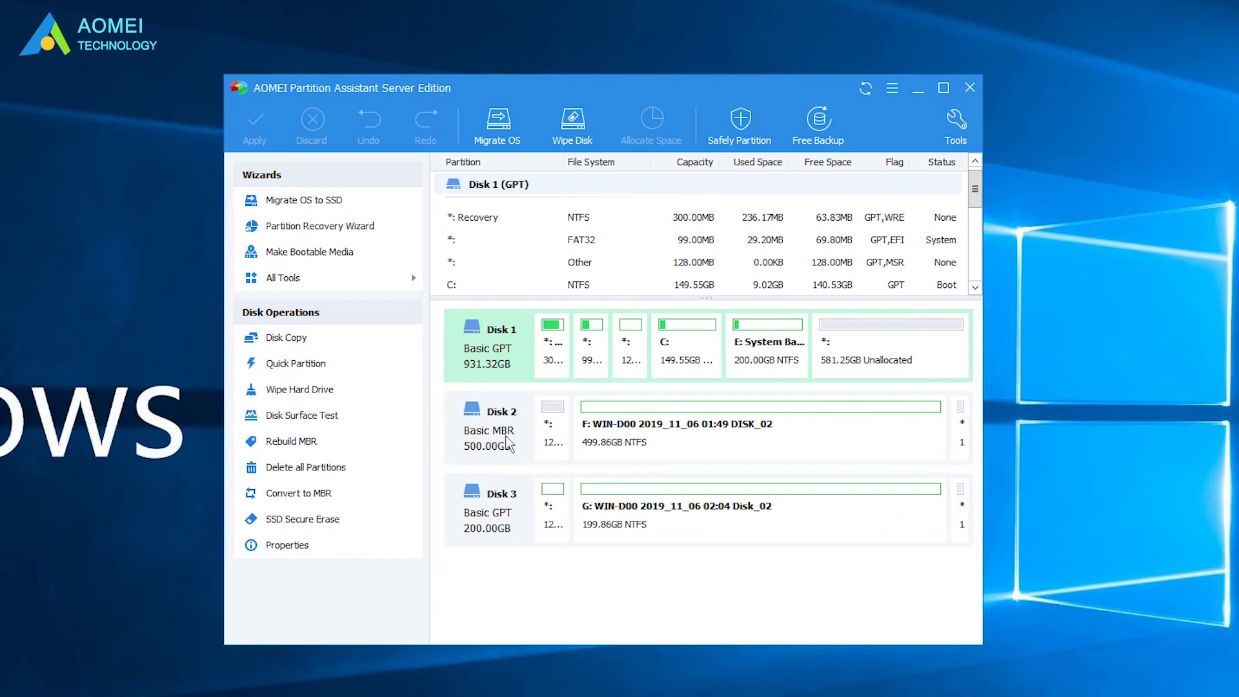
- Queue Convert to GPT Disk for the 500 GB Disk 2 and confirm the MBR-to-GPT prompt
right_click(509, 442)
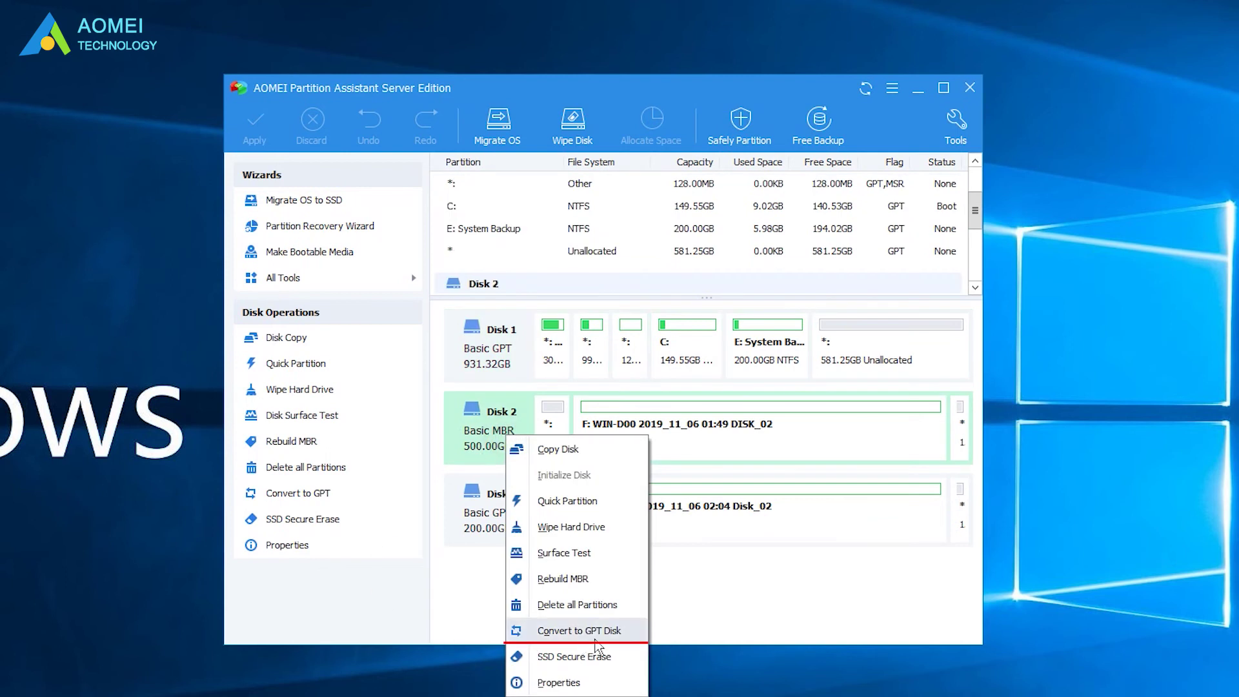
click(499, 537)
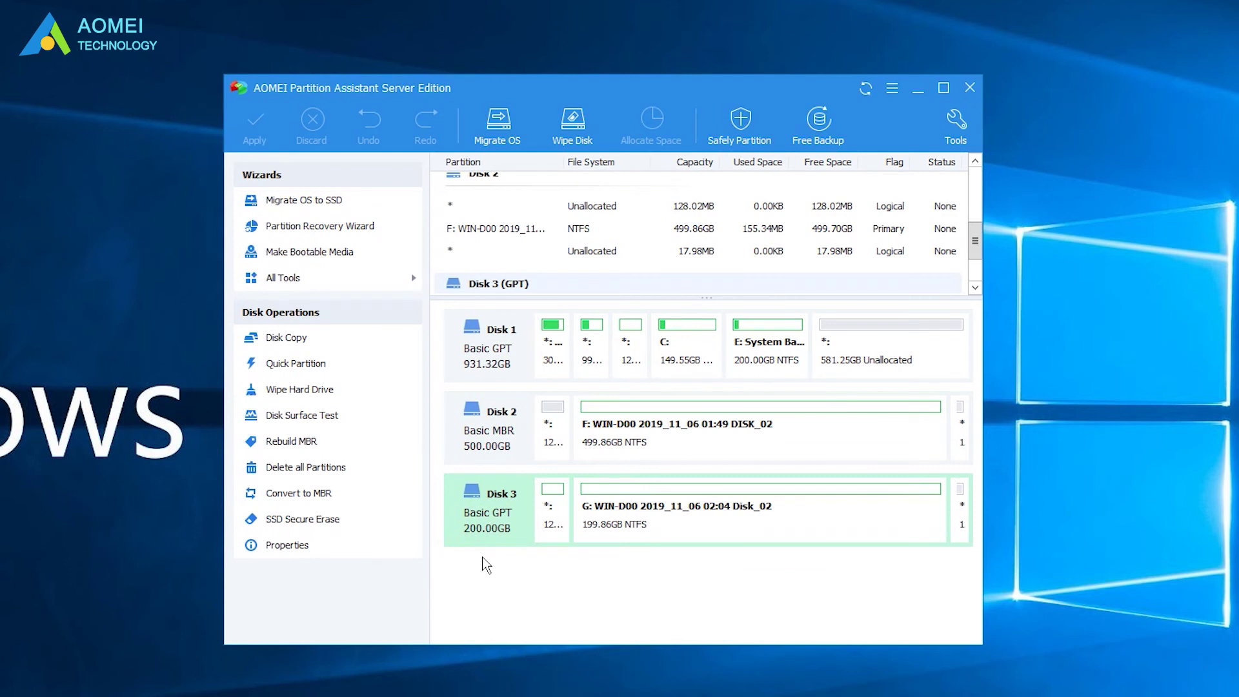
click(497, 529)
right_click(498, 529)
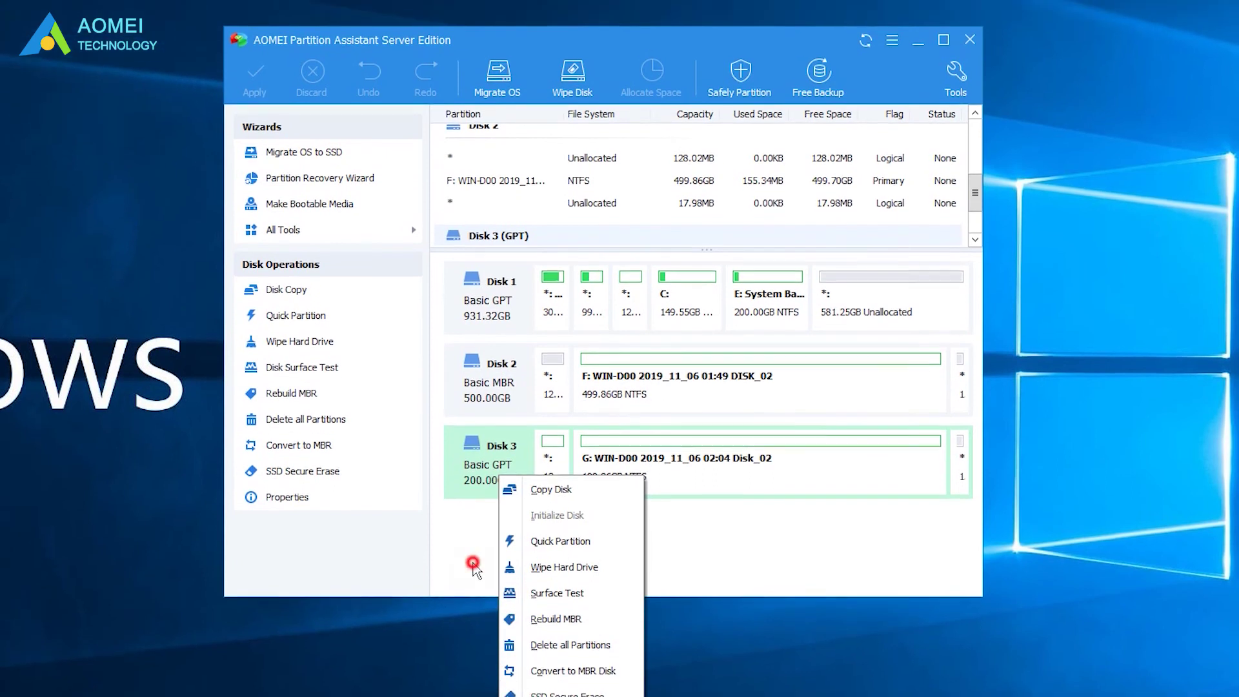
click(474, 569)
right_click(499, 453)
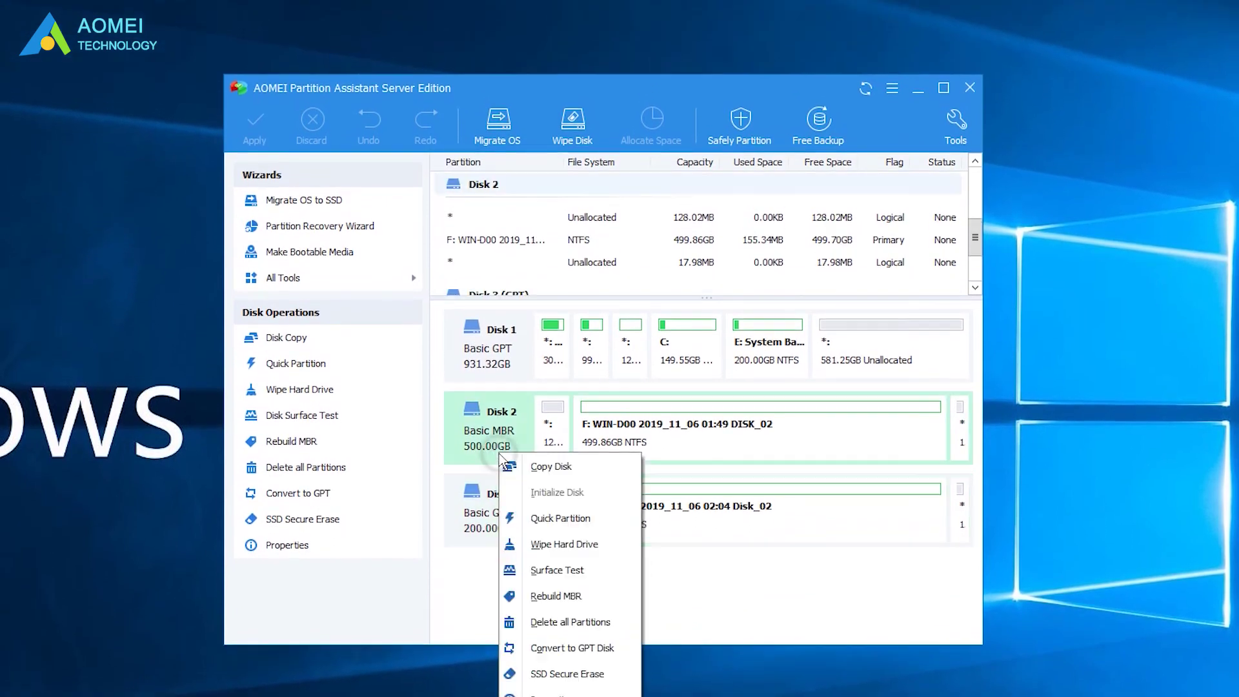
click(552, 649)
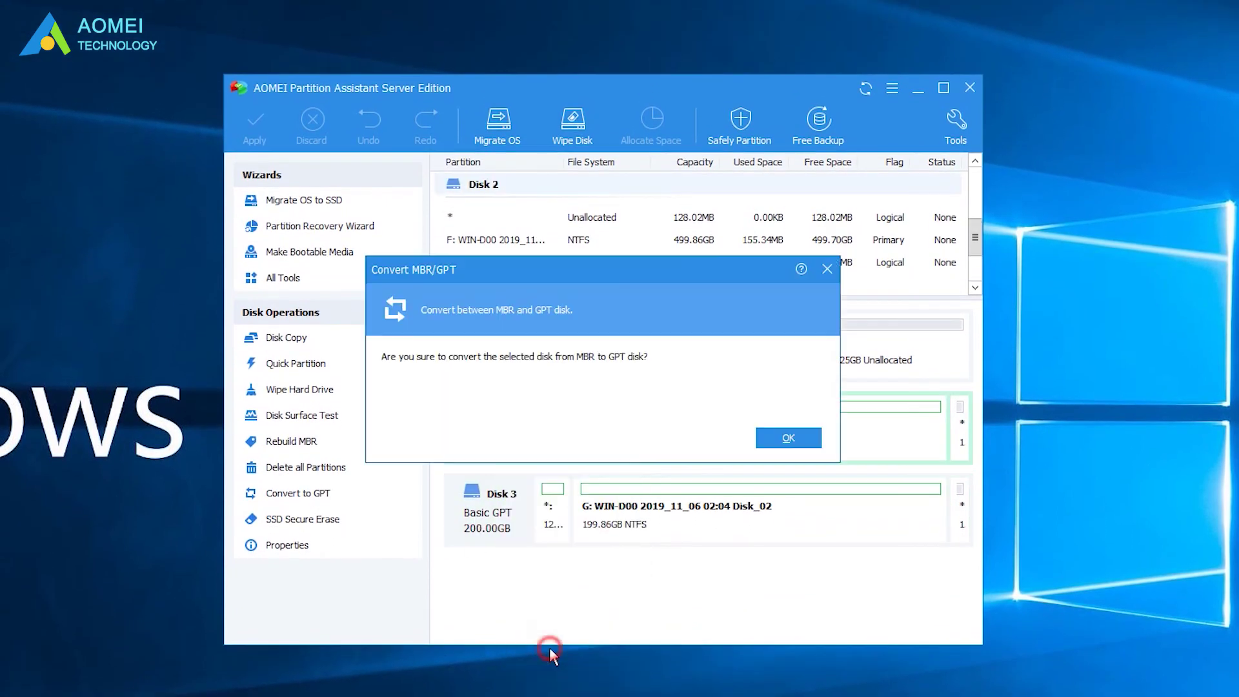
click(786, 441)
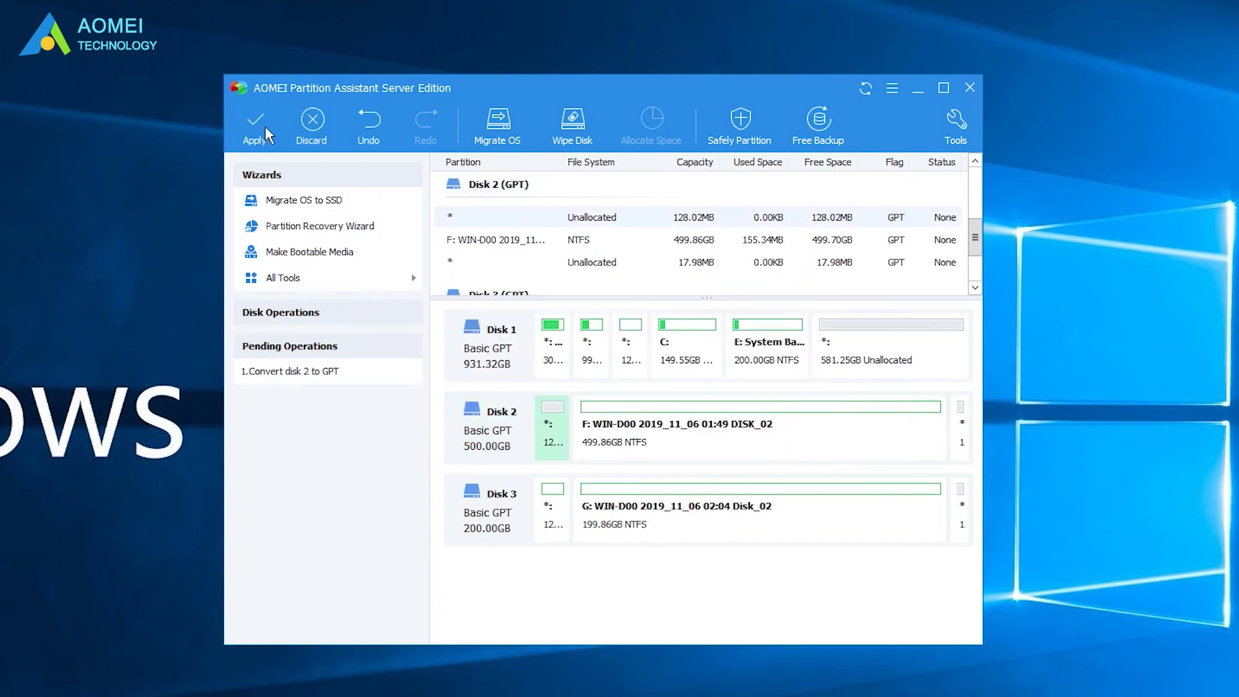
- Apply the pending Disk 2 GPT conversion, confirm it, and dismiss the success message
click(256, 129)
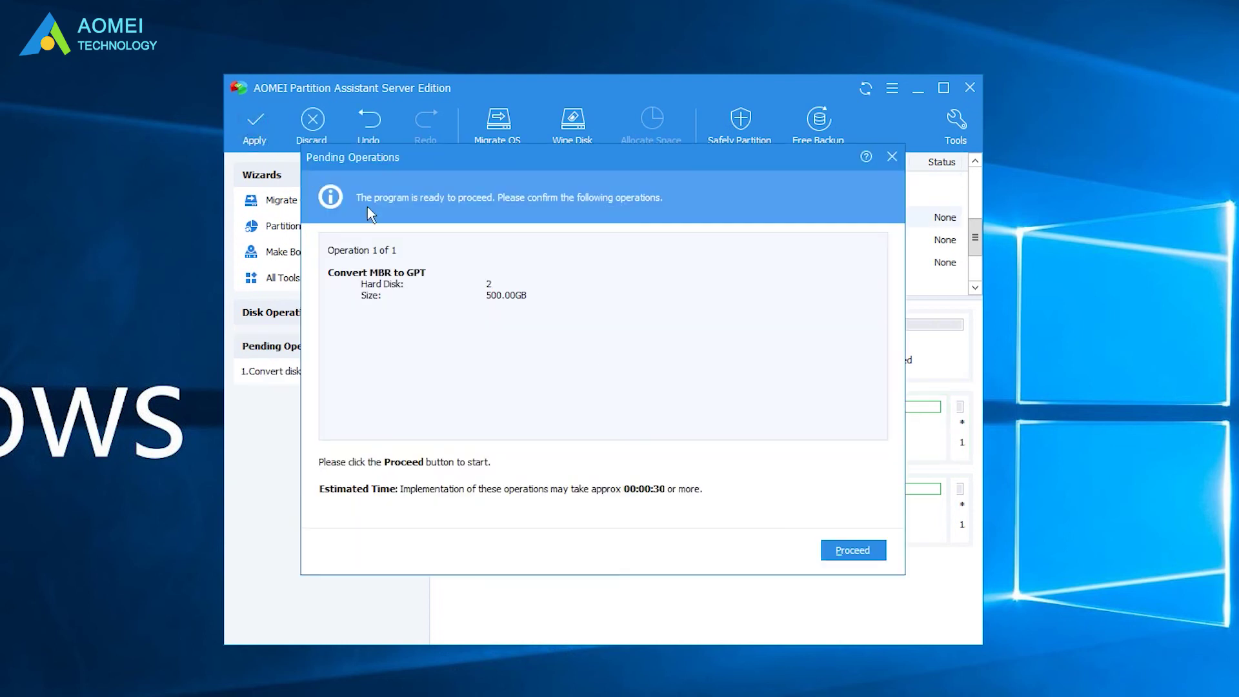
click(856, 551)
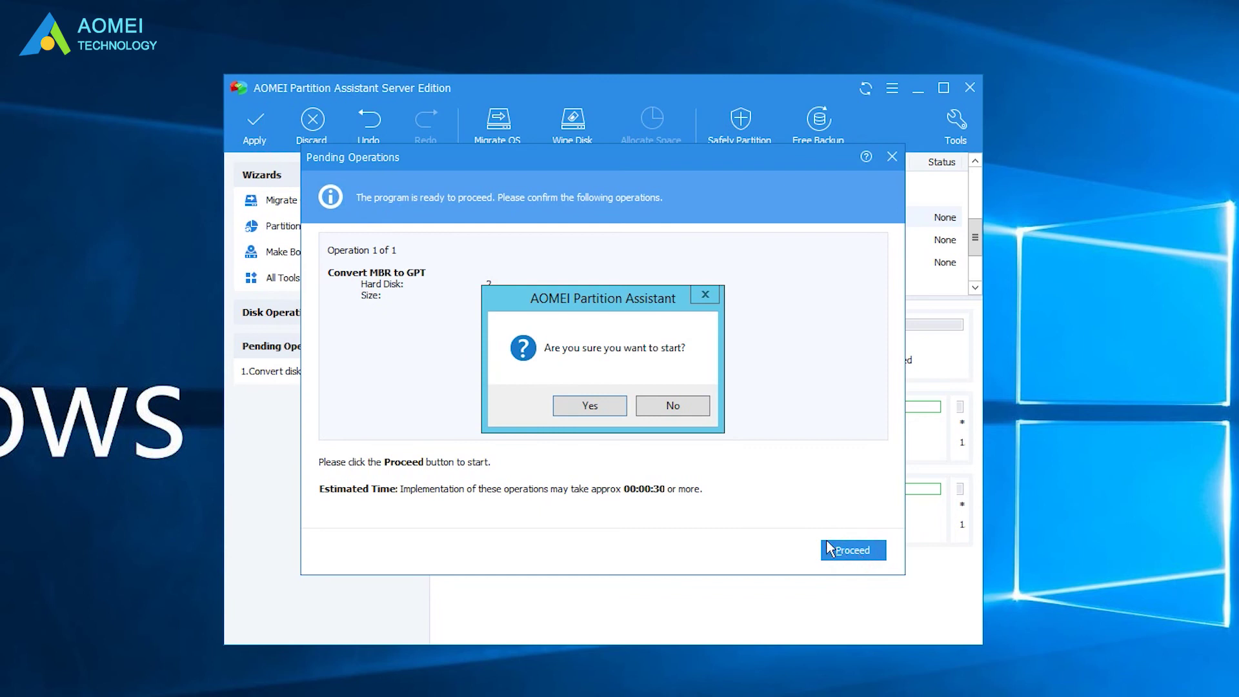
click(582, 395)
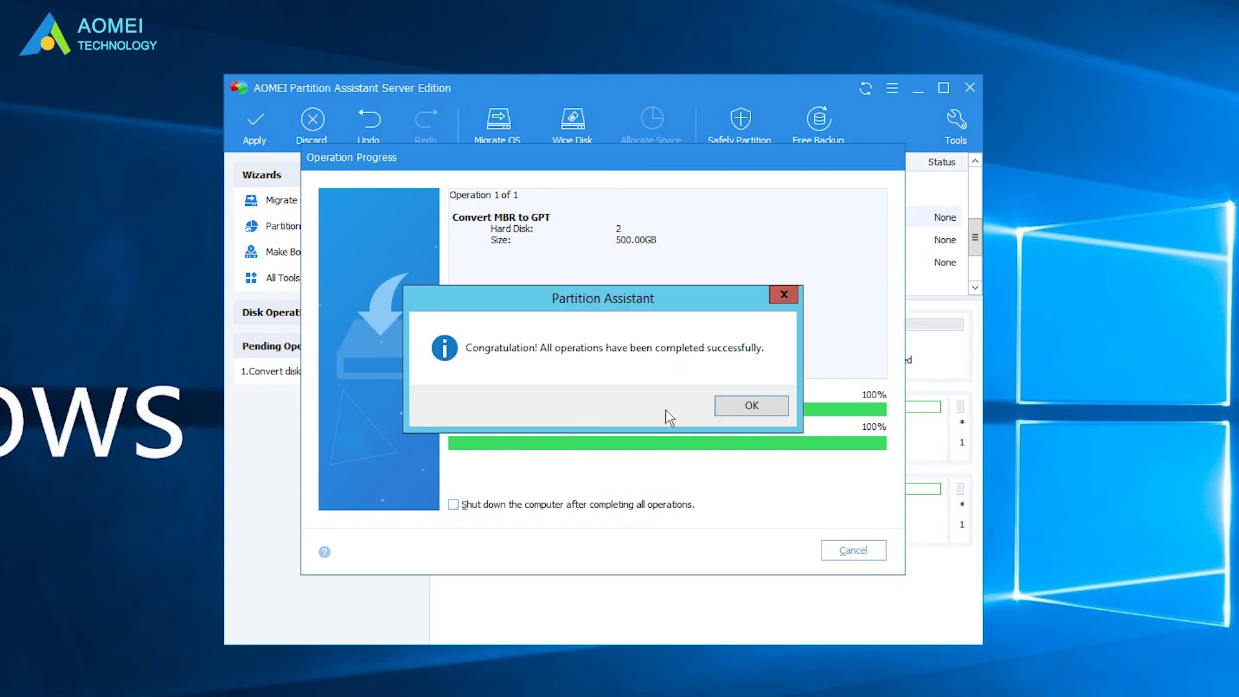
click(750, 408)
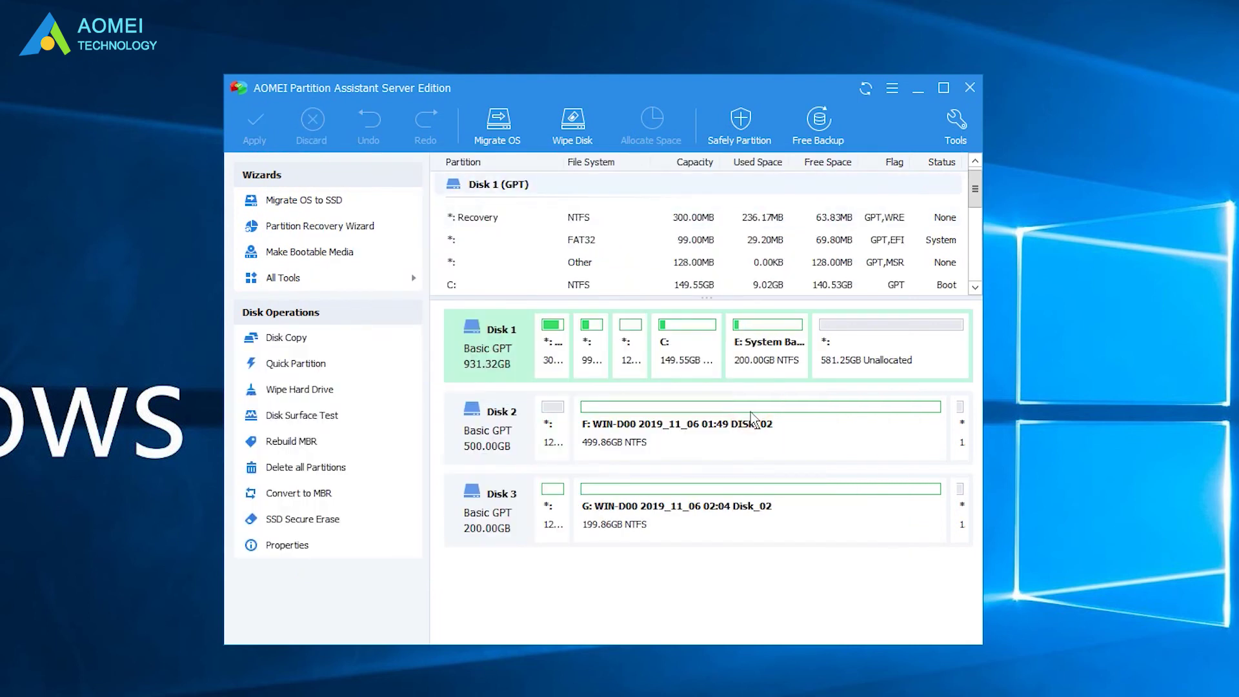